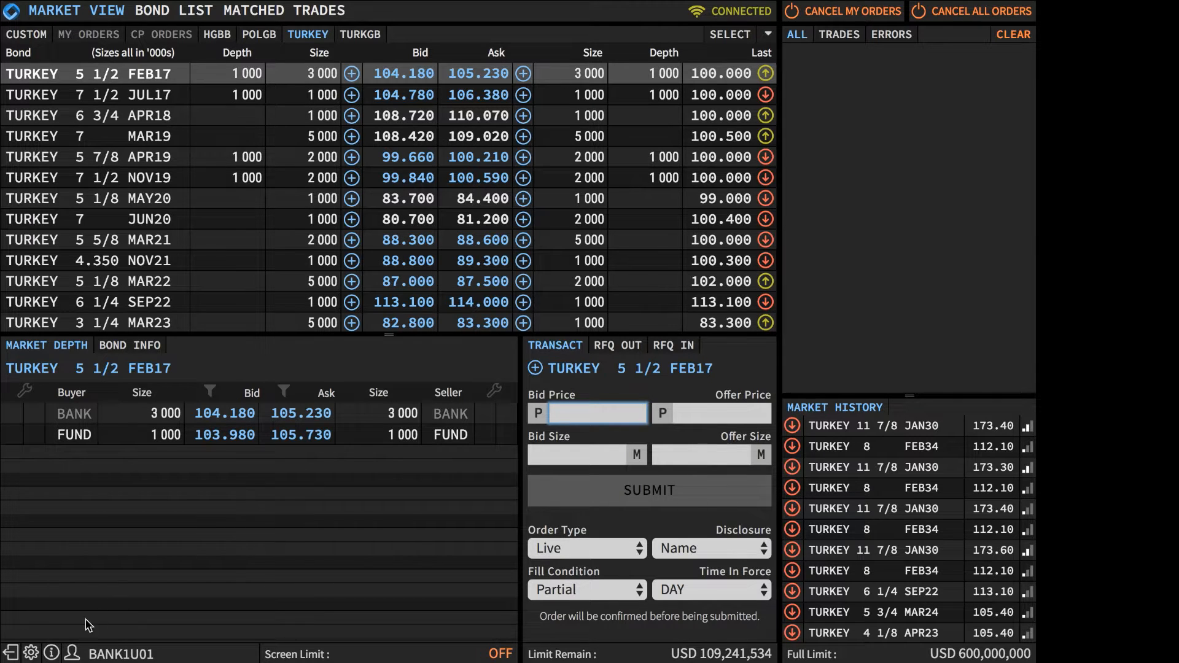
Step: In the RFQ interest preferences, enable interest for HC Credit - Corp - Africa, HC Credit - Sov - Eastern Euro and Local Gov - Hungary
{"action": "left_click", "coordinate": [31, 653]}
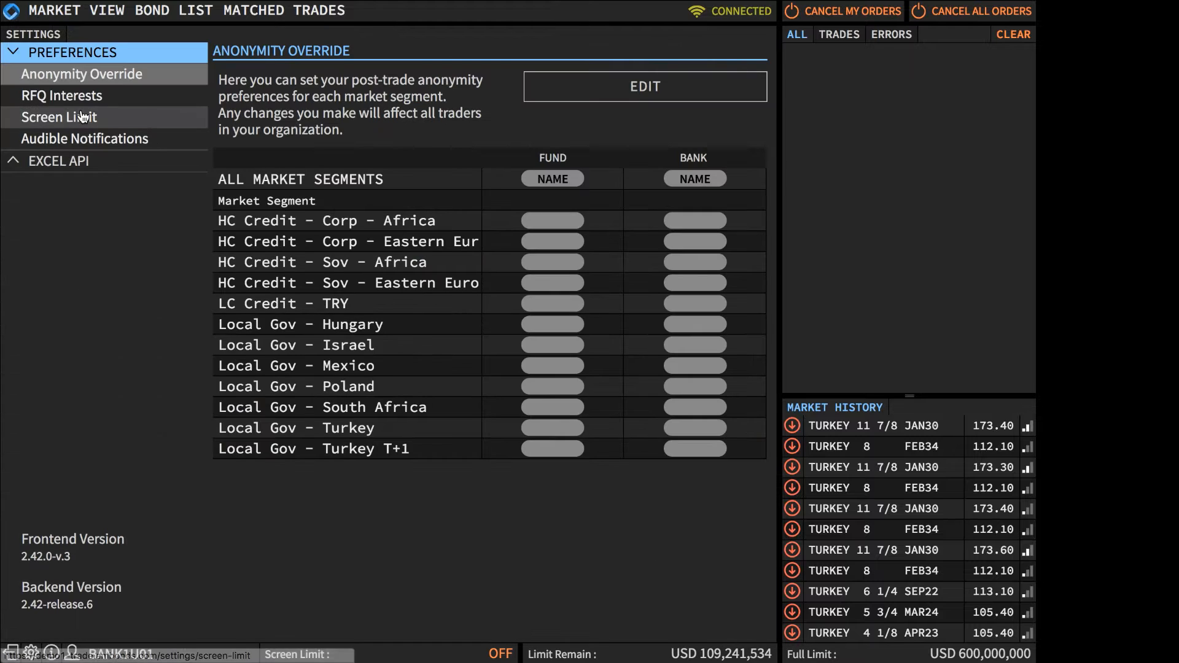
{"action": "left_click", "coordinate": [84, 96]}
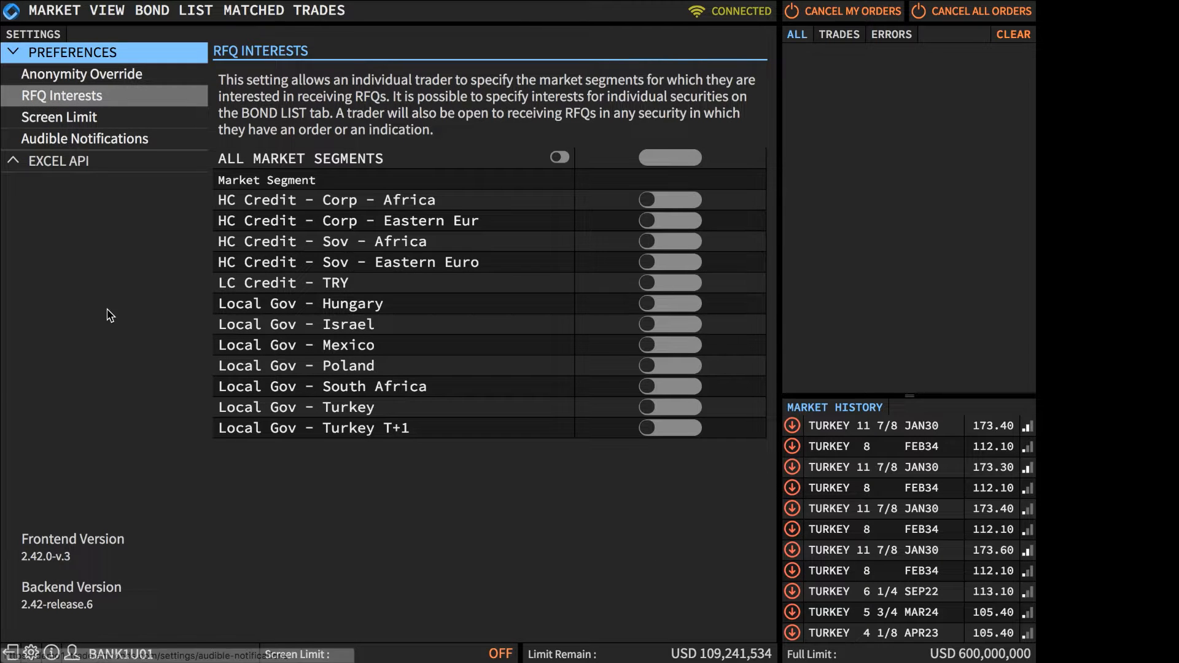
{"action": "left_click", "coordinate": [684, 200]}
{"action": "left_click", "coordinate": [679, 262]}
{"action": "left_click", "coordinate": [682, 303]}
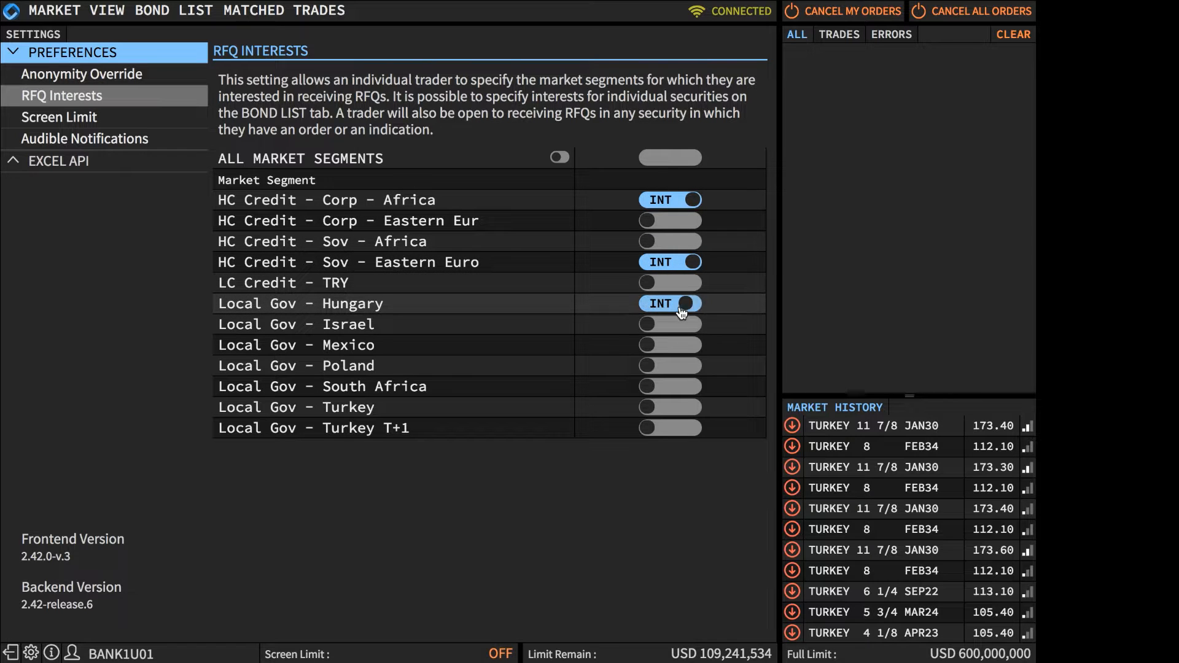
Step: Switch the RFQ interest setting to cover all market segments at once, with interest on
{"action": "left_click", "coordinate": [559, 157]}
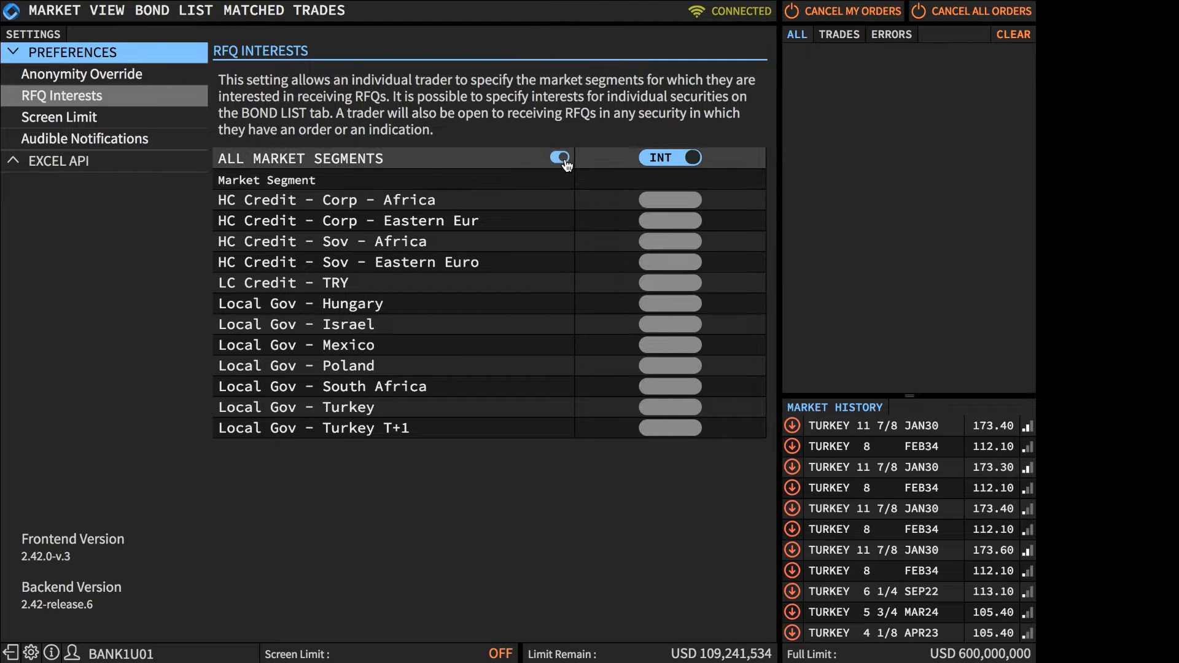
{"action": "left_click", "coordinate": [658, 162]}
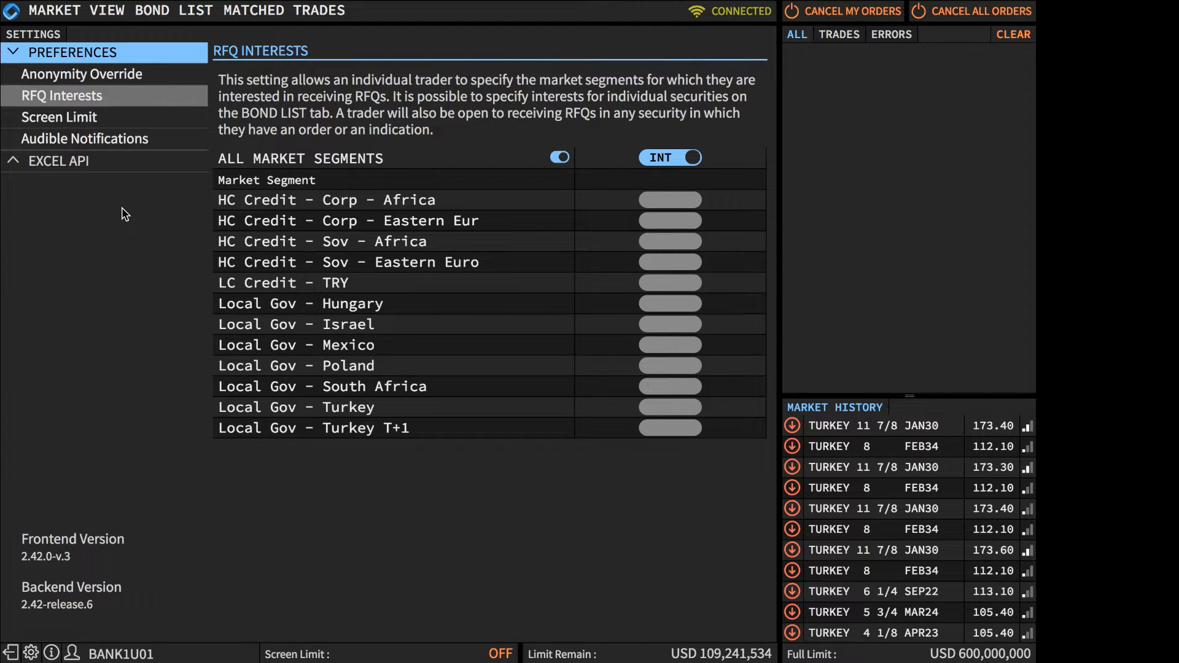
Step: Mark buy and sell interest for the FINBN 5.150 NOV17 bond in the bond list, and return to the market view
{"action": "left_click", "coordinate": [167, 16]}
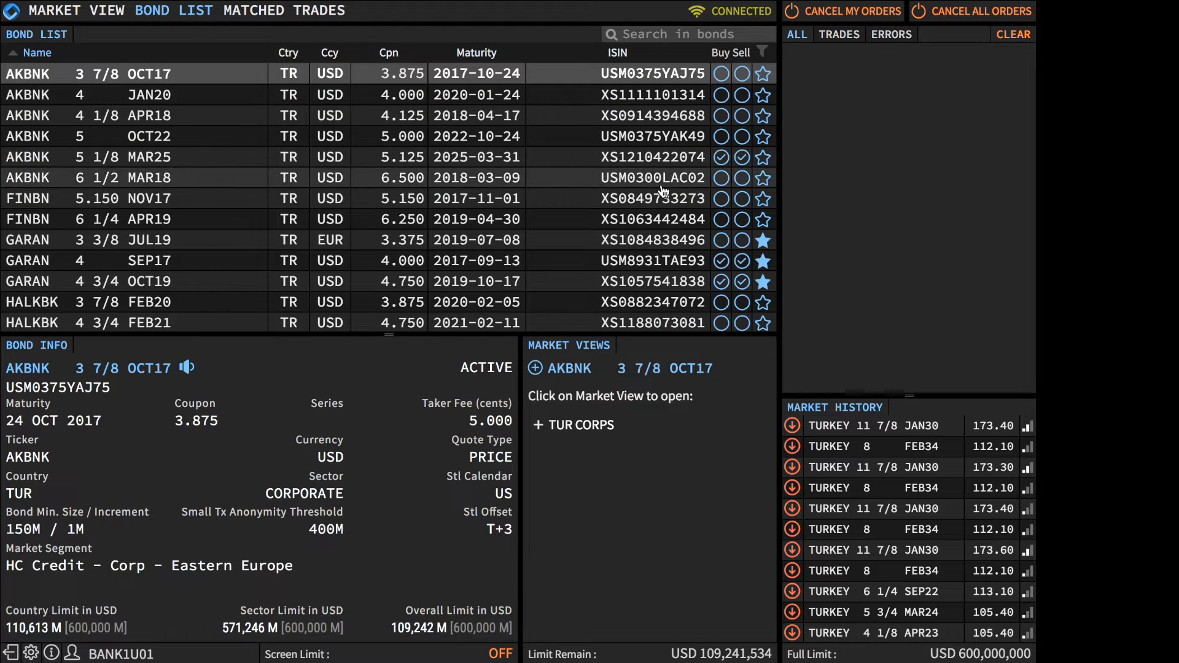
{"action": "left_click", "coordinate": [723, 205]}
{"action": "left_click", "coordinate": [722, 202]}
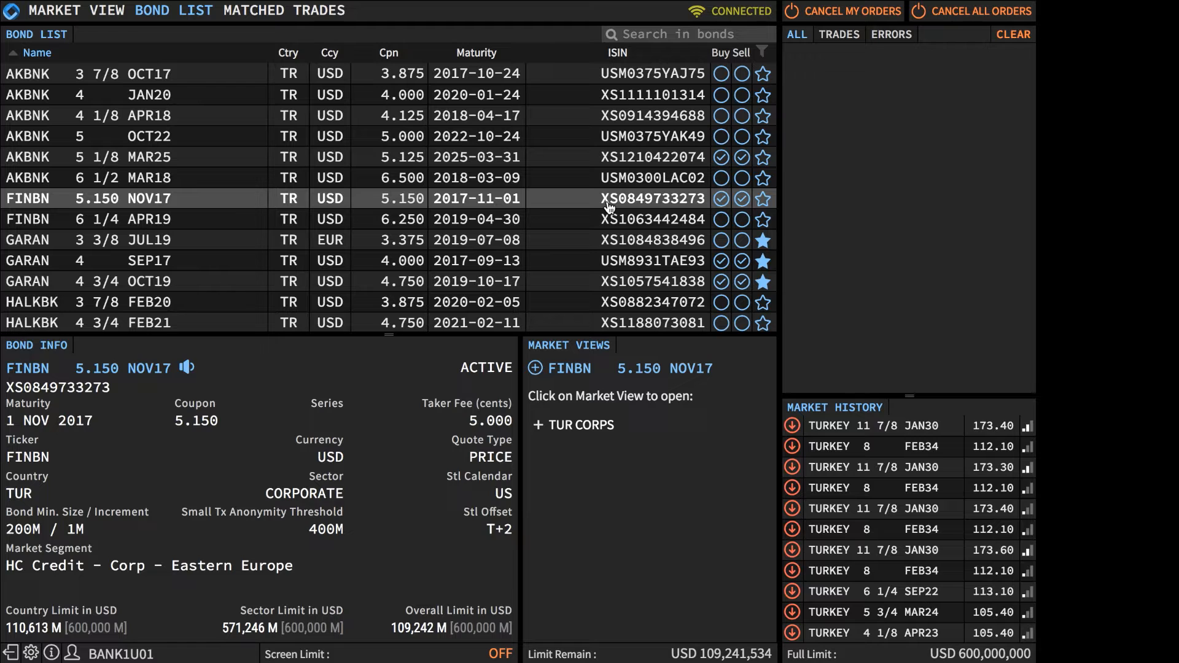
{"action": "left_click", "coordinate": [107, 12]}
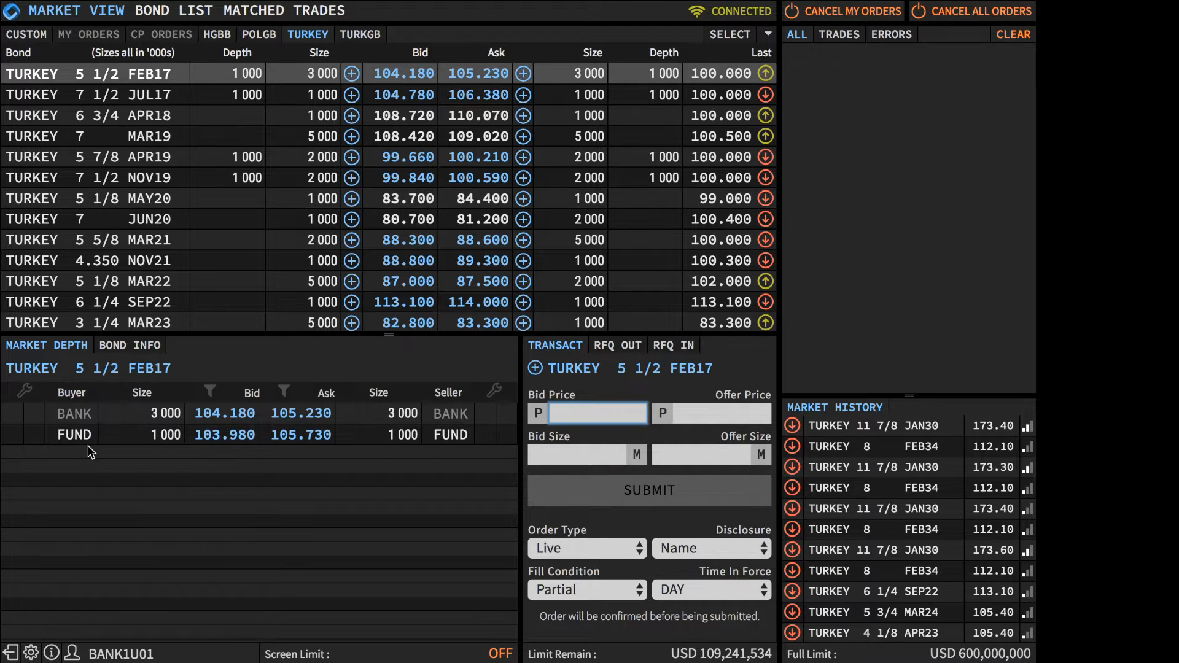
Step: Set the post-trade anonymity override to ANON for bank counterparties across all market segments and save it
{"action": "left_click", "coordinate": [31, 654]}
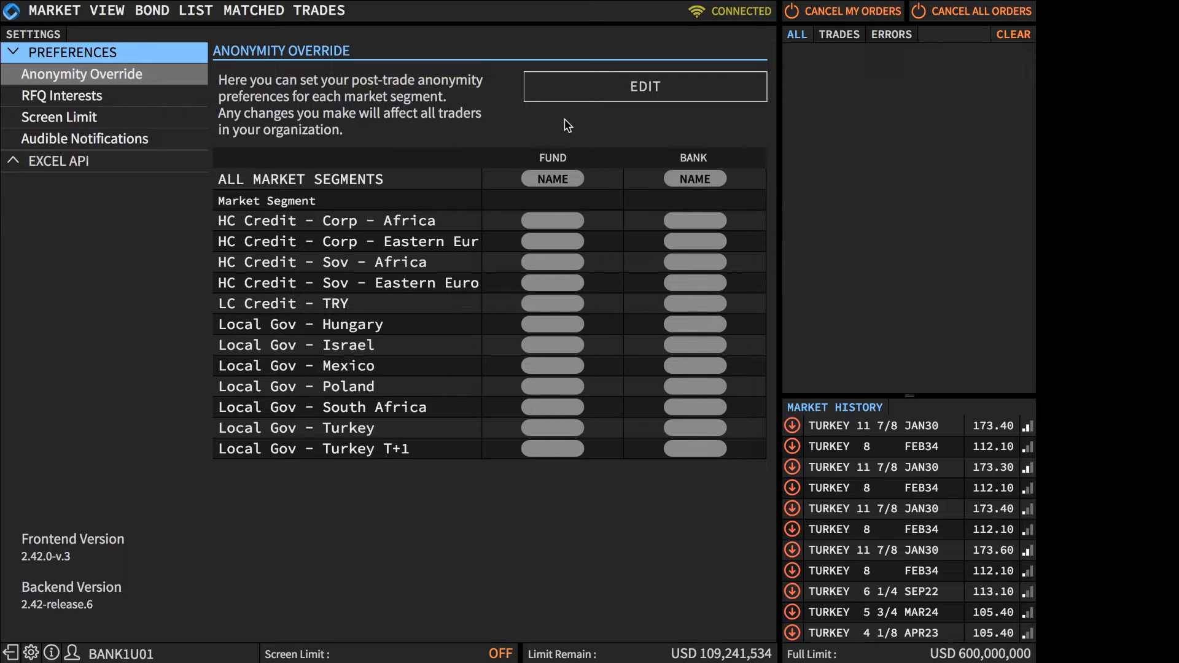
{"action": "left_click", "coordinate": [587, 99]}
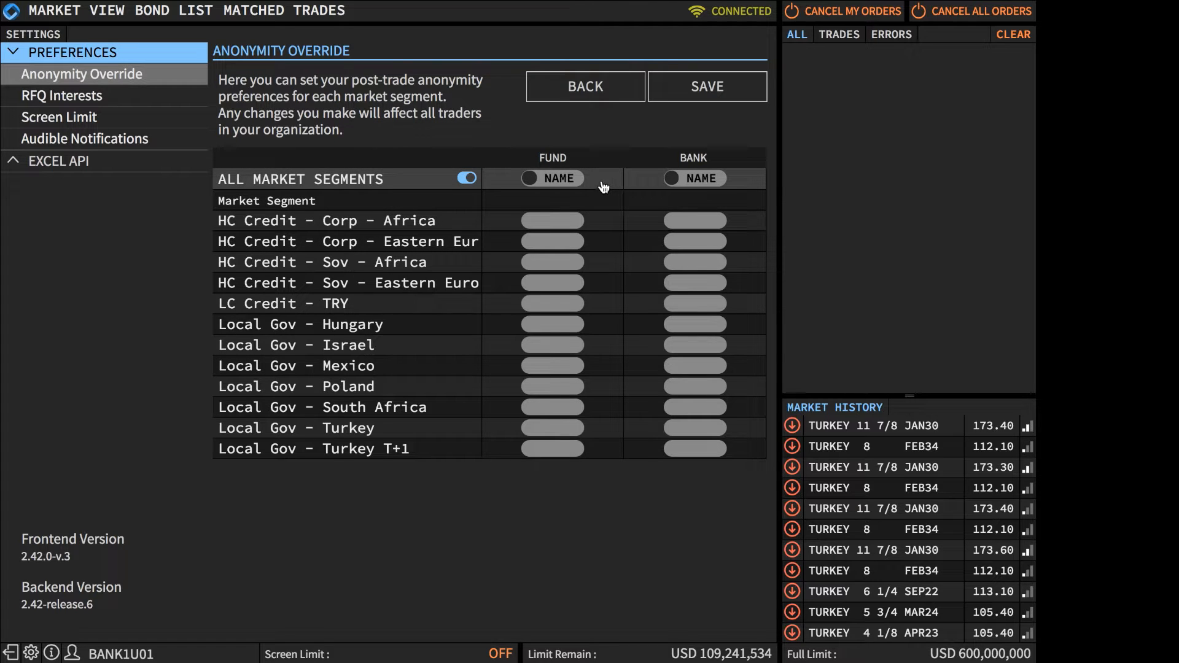
{"action": "left_click", "coordinate": [693, 179]}
{"action": "left_click", "coordinate": [729, 93]}
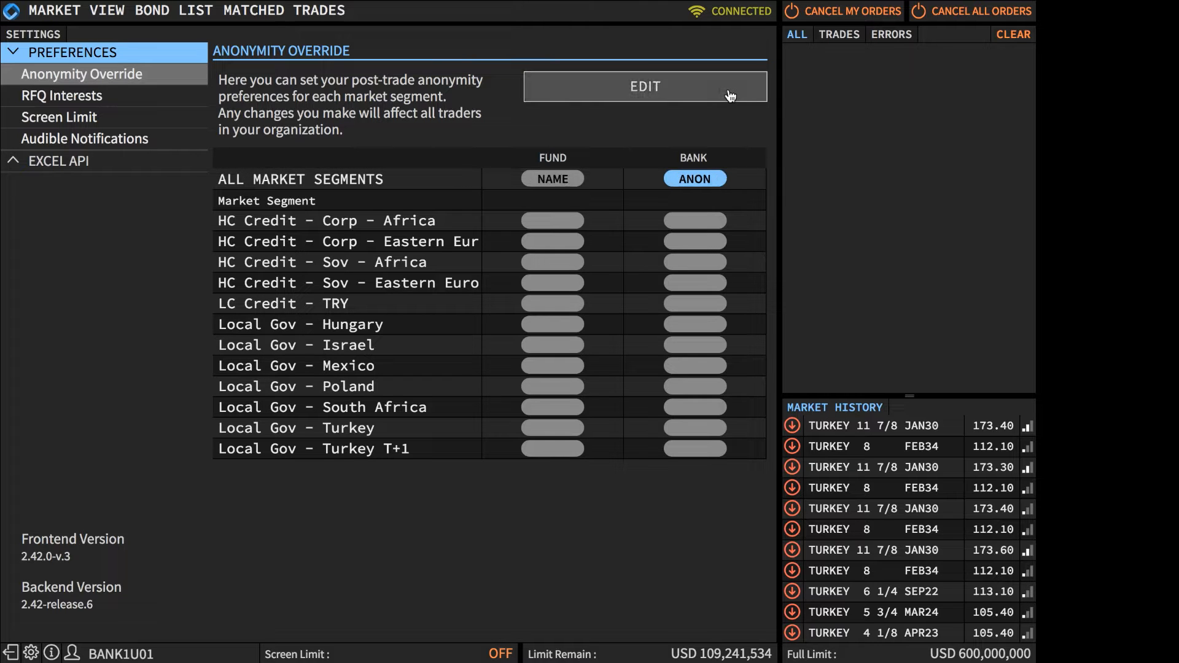
Step: Open the incoming two-way RFQ for TURKEY 11 7/8 JAN30, enlarge its ticket to full height, and check the rejection options without rejecting
{"action": "left_click", "coordinate": [107, 11]}
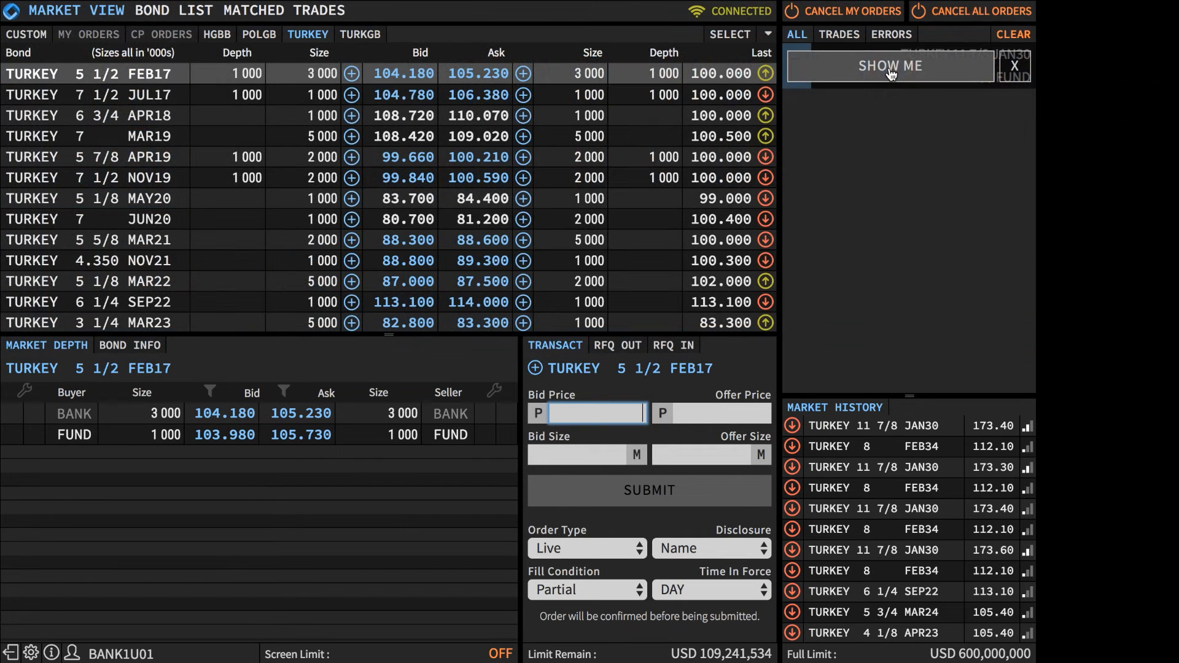
{"action": "left_click", "coordinate": [891, 75]}
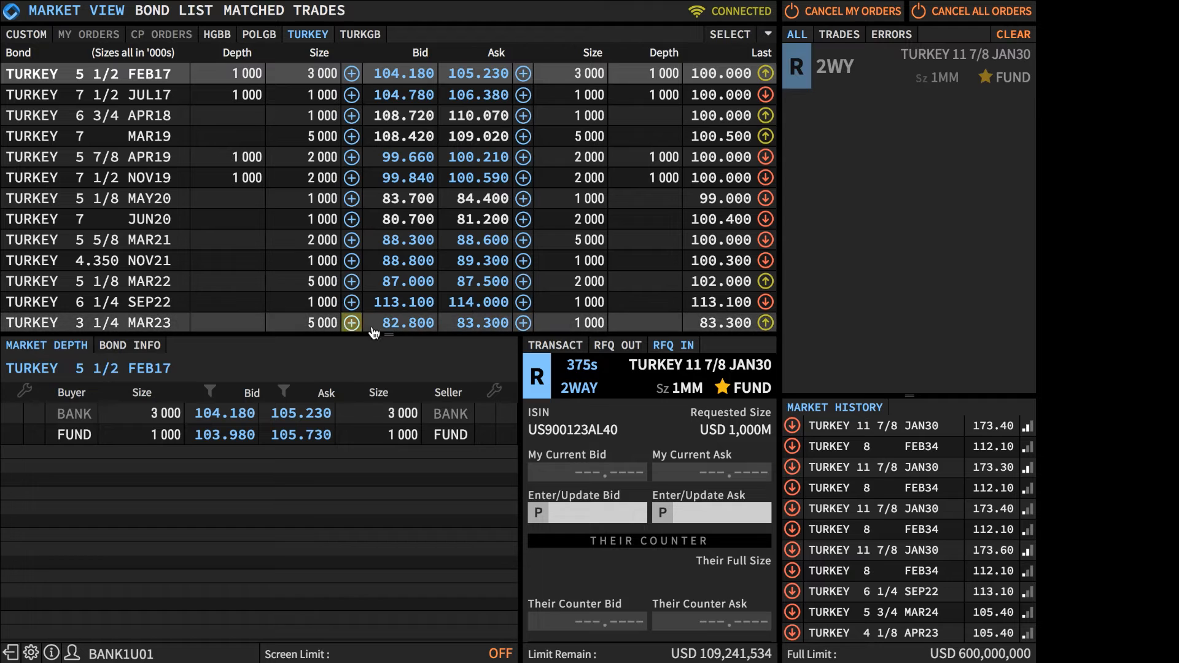
{"action": "left_click_drag", "start_coordinate": [388, 337], "coordinate": [398, 224]}
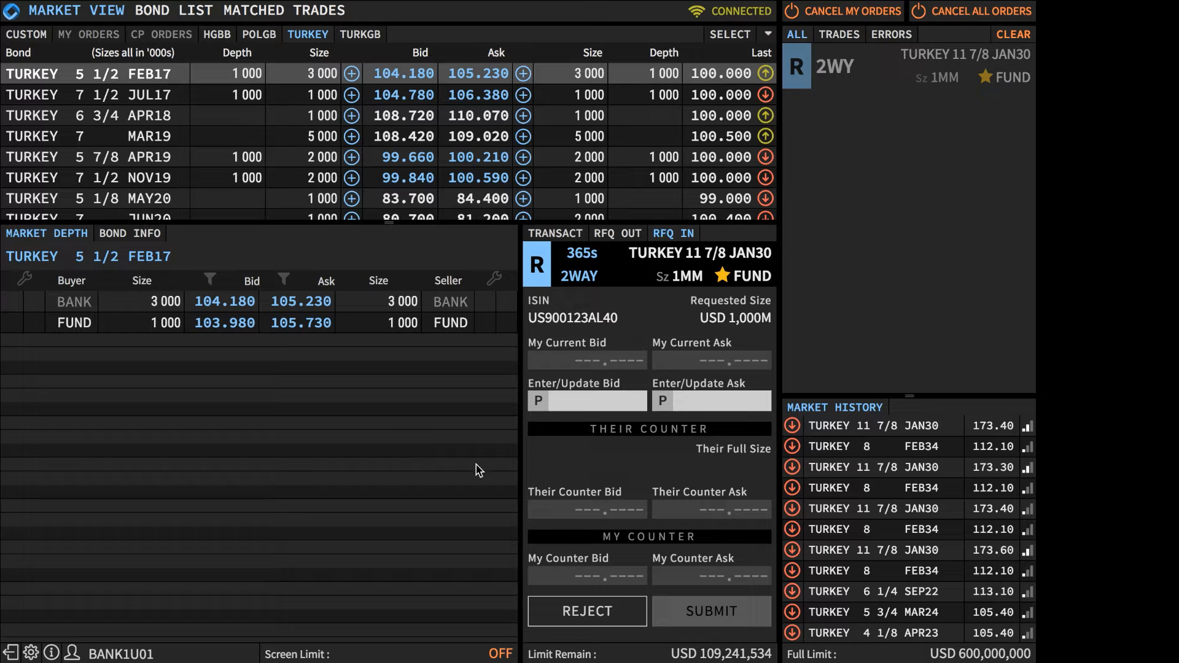
{"action": "left_click", "coordinate": [575, 613]}
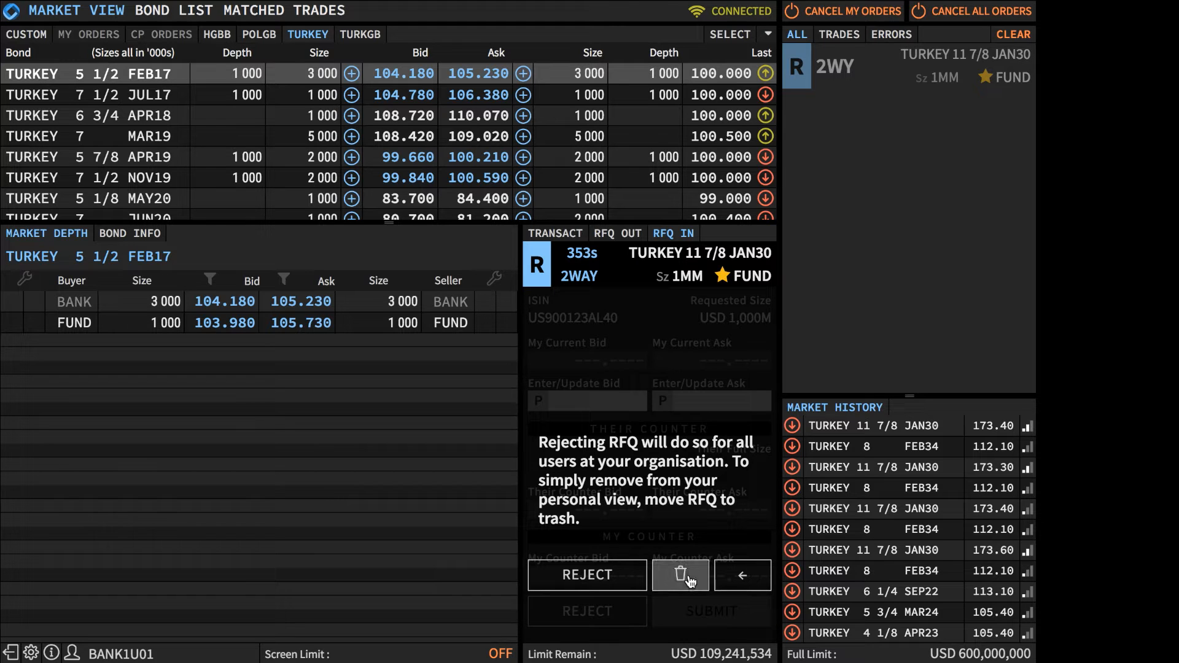
{"action": "left_click", "coordinate": [745, 581]}
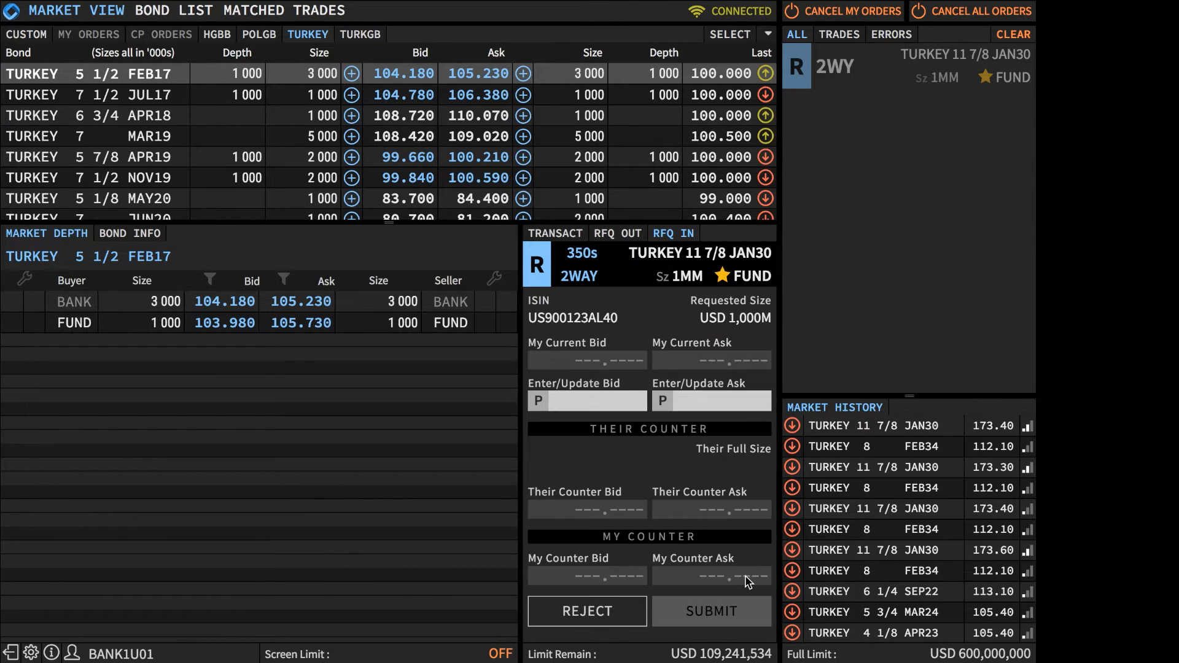
Step: Quote the incoming RFQ with a bid of 173.3 and an ask of 173.7, and submit it
{"action": "left_click", "coordinate": [620, 404]}
{"action": "type", "text": "17"}
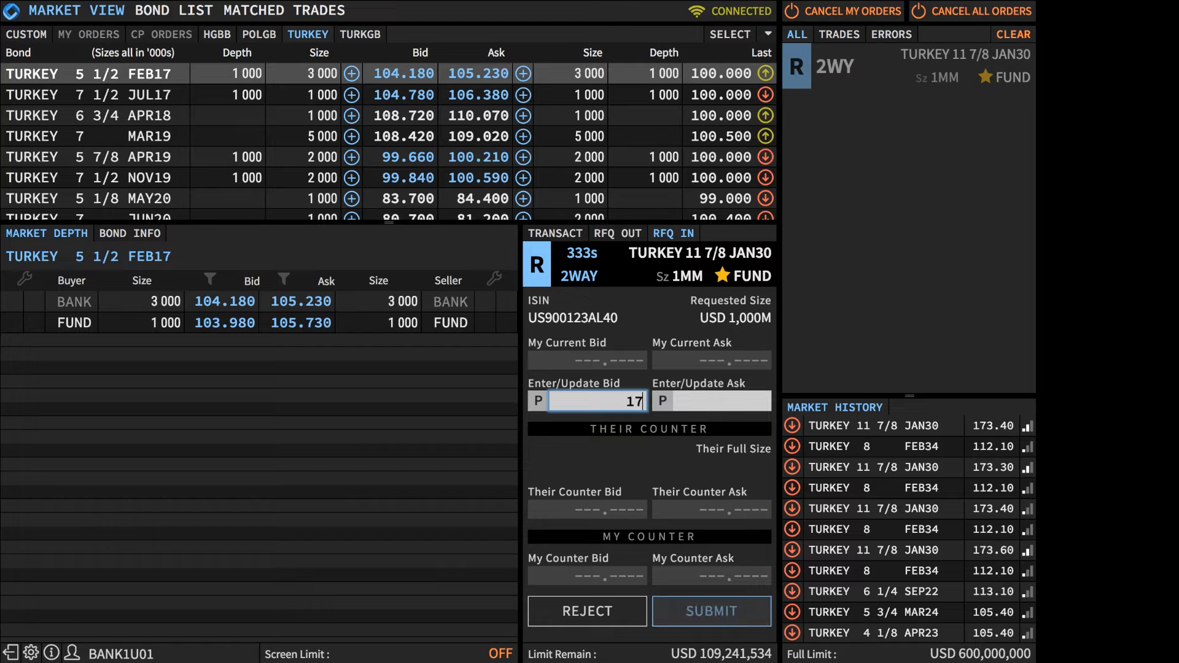
{"action": "type", "text": "3."}
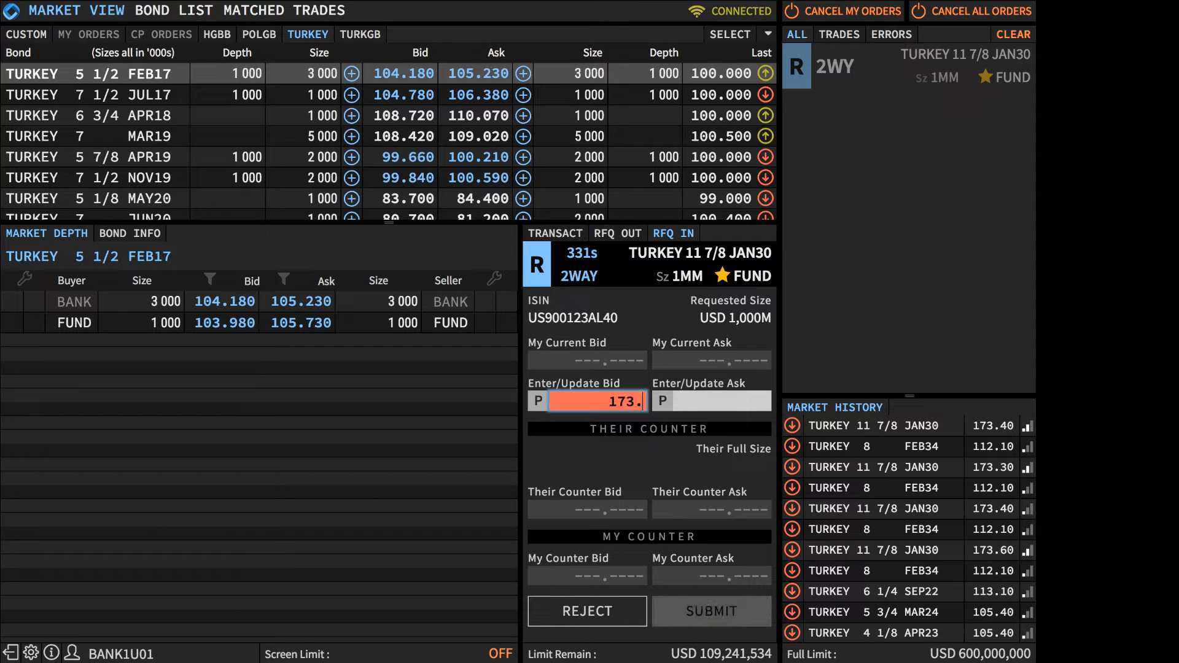
{"action": "type", "text": "3"}
{"action": "key", "text": "Tab"}
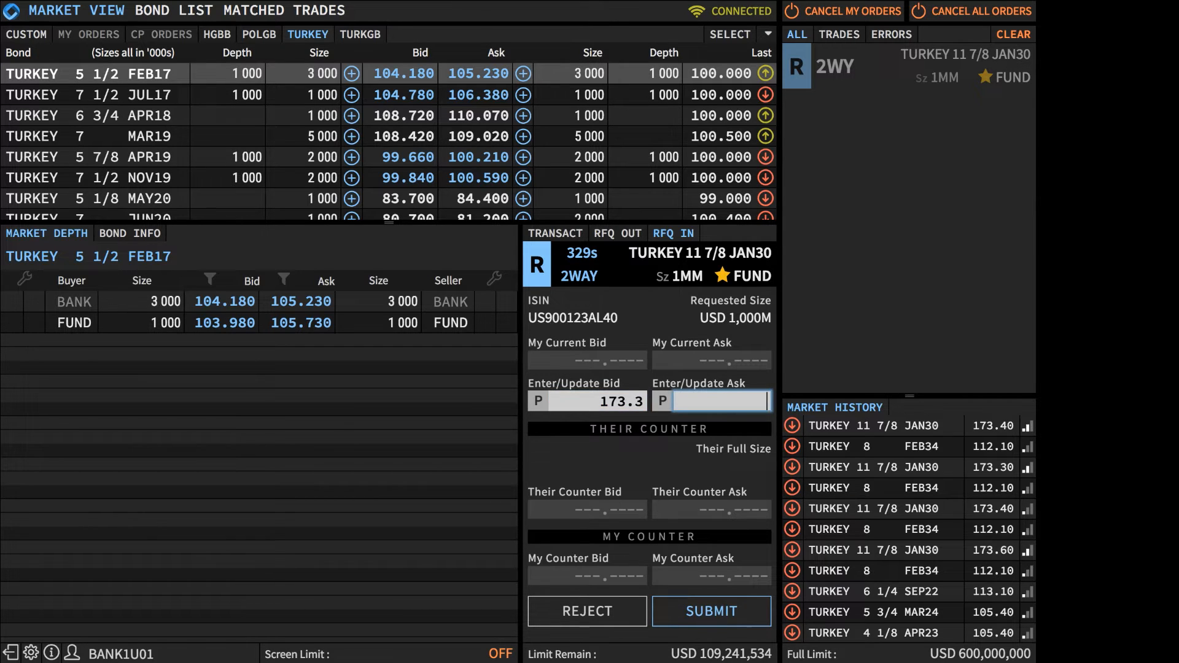
{"action": "type", "text": "173.7"}
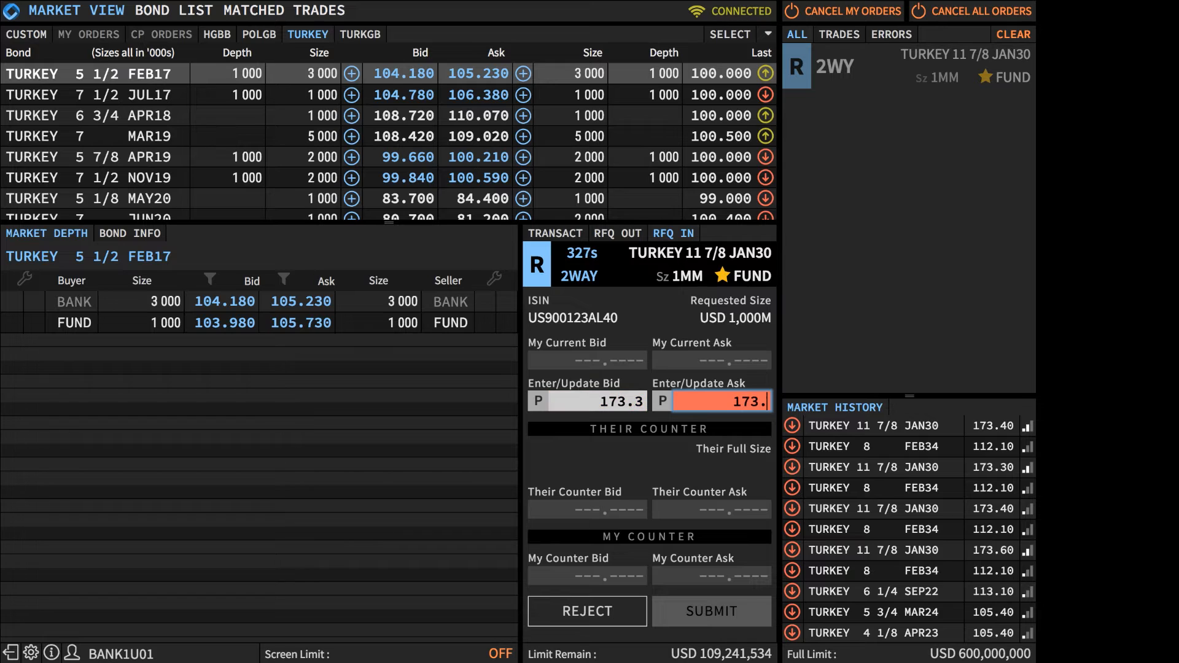
{"action": "left_click", "coordinate": [715, 612]}
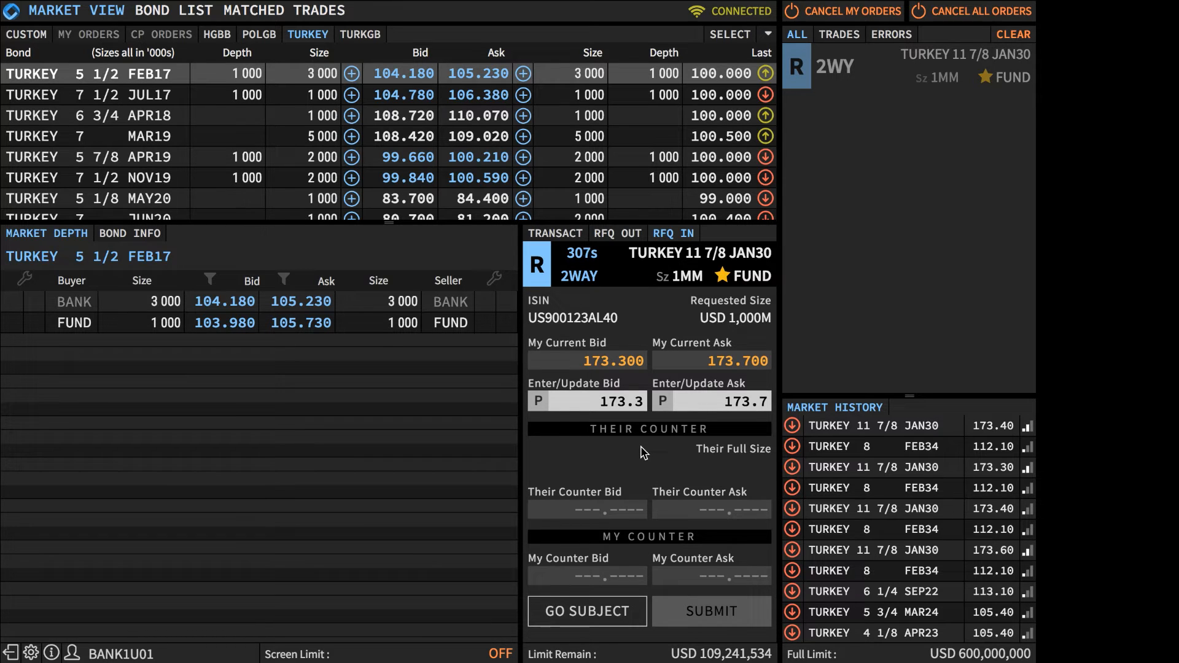
Step: Make the current quote subject and resubmit it with the bid updated to 173.25
{"action": "left_click", "coordinate": [642, 403]}
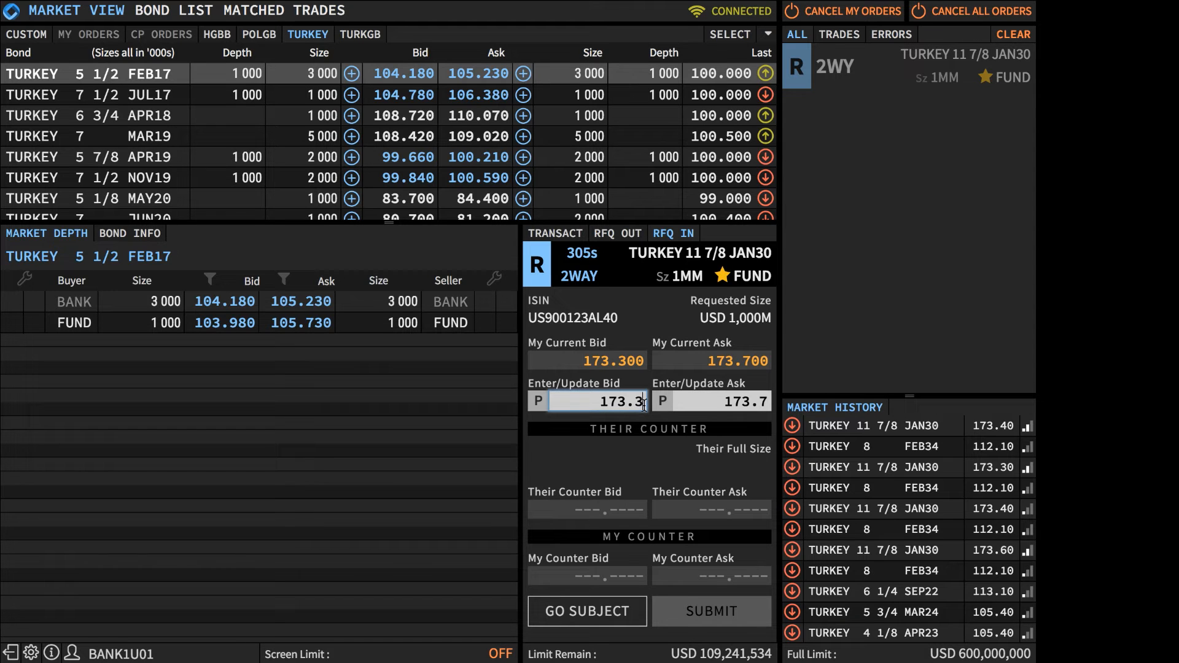
{"action": "key", "text": "BackSpace"}
{"action": "type", "text": "2"}
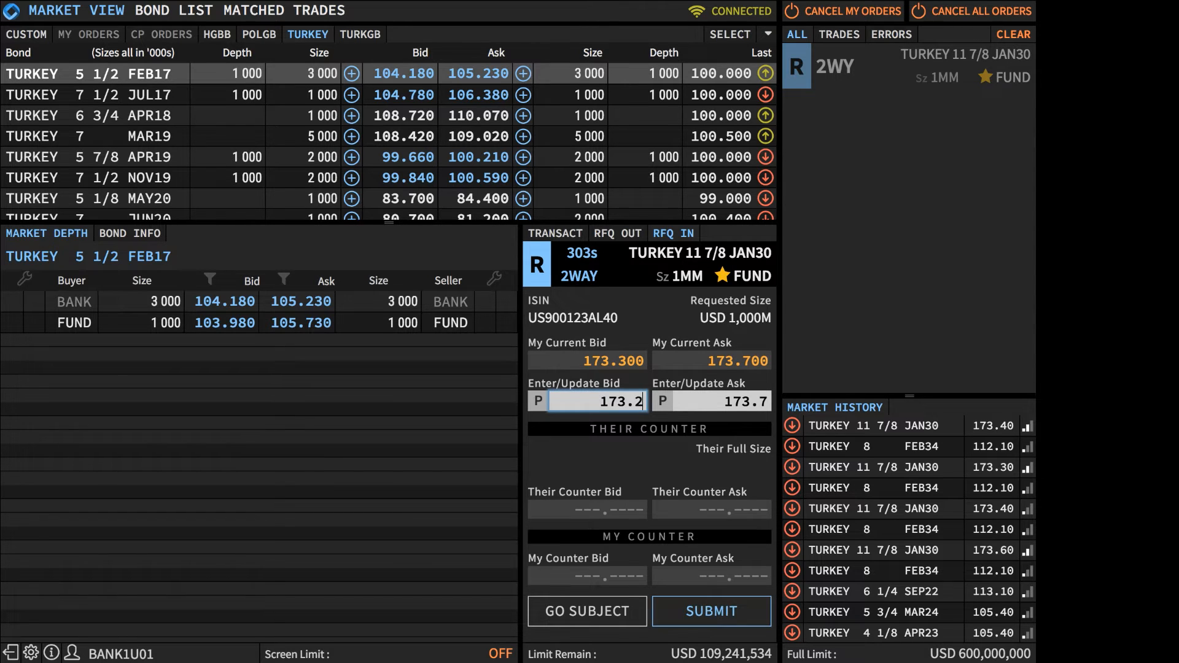
{"action": "type", "text": "5"}
{"action": "left_click", "coordinate": [612, 622]}
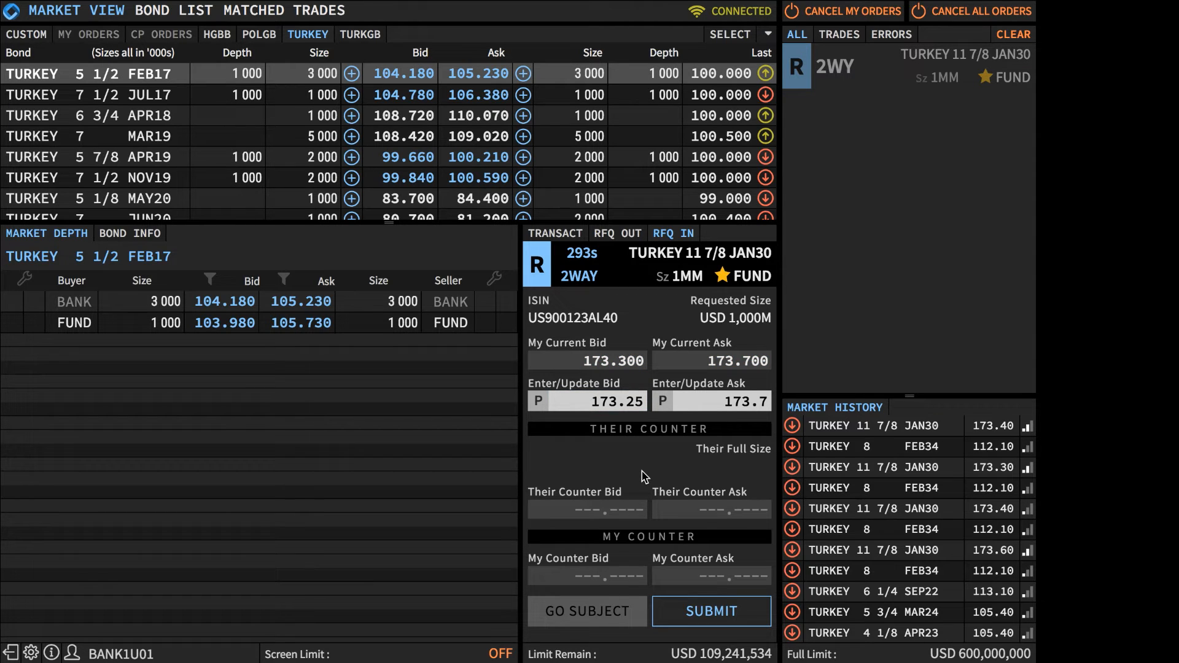
{"action": "left_click", "coordinate": [639, 406]}
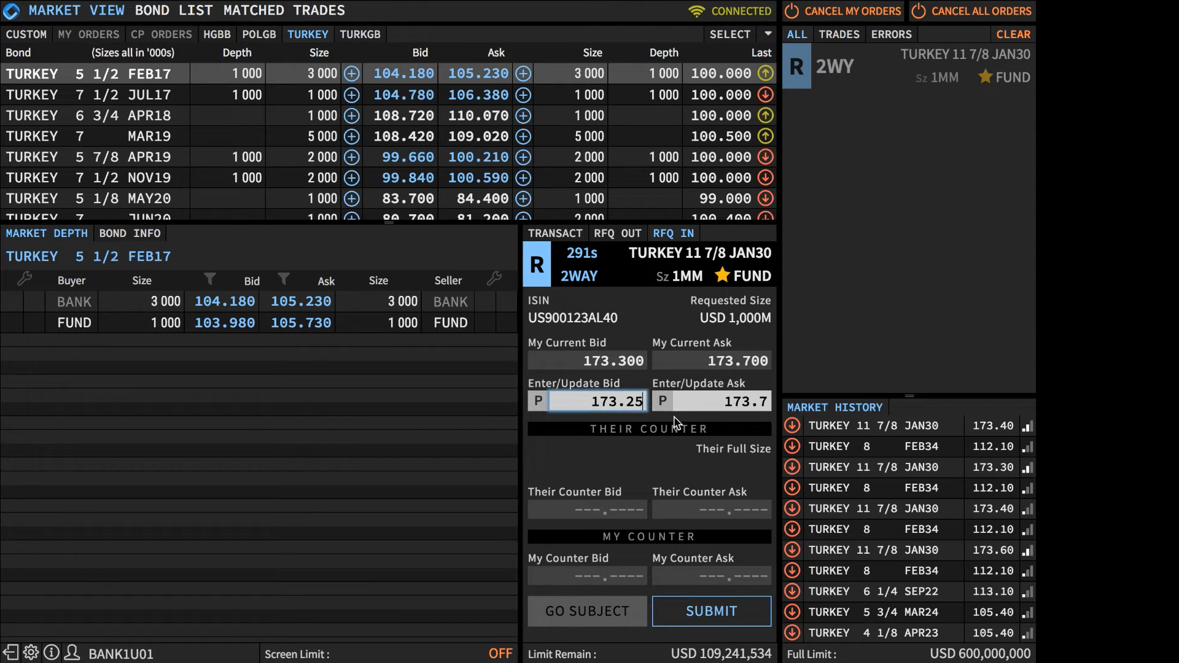
{"action": "left_click", "coordinate": [704, 615]}
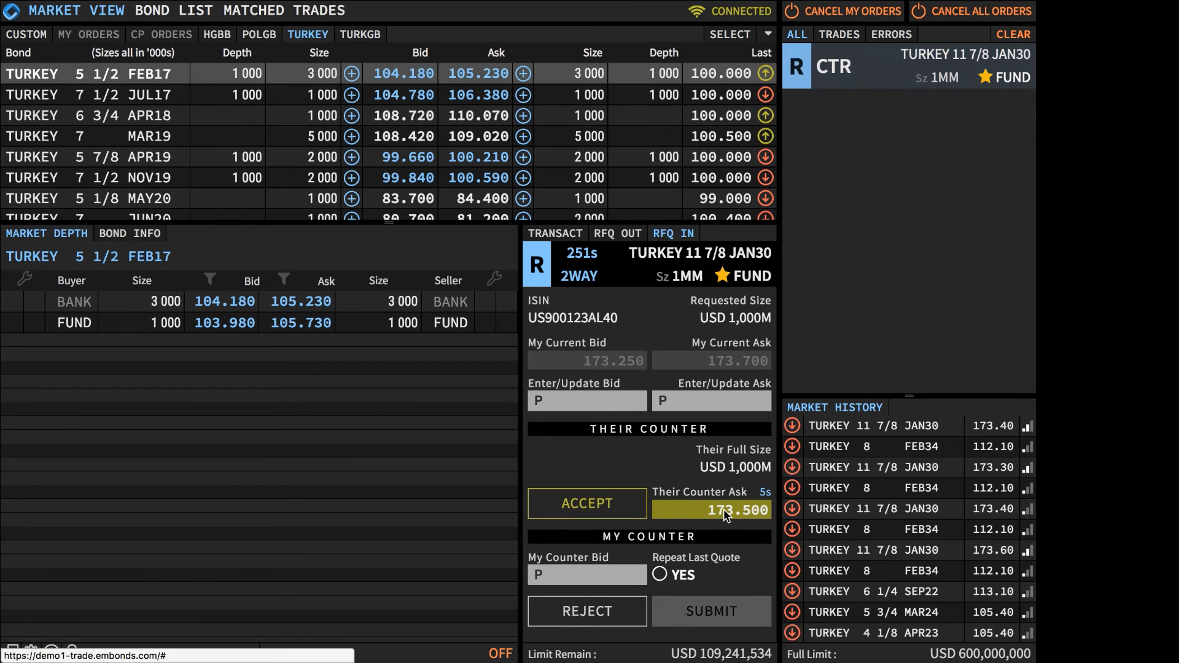
Step: Back out of accepting the counterparty's counter ask and submit a counter bid of 173.3 instead
{"action": "left_click", "coordinate": [642, 513]}
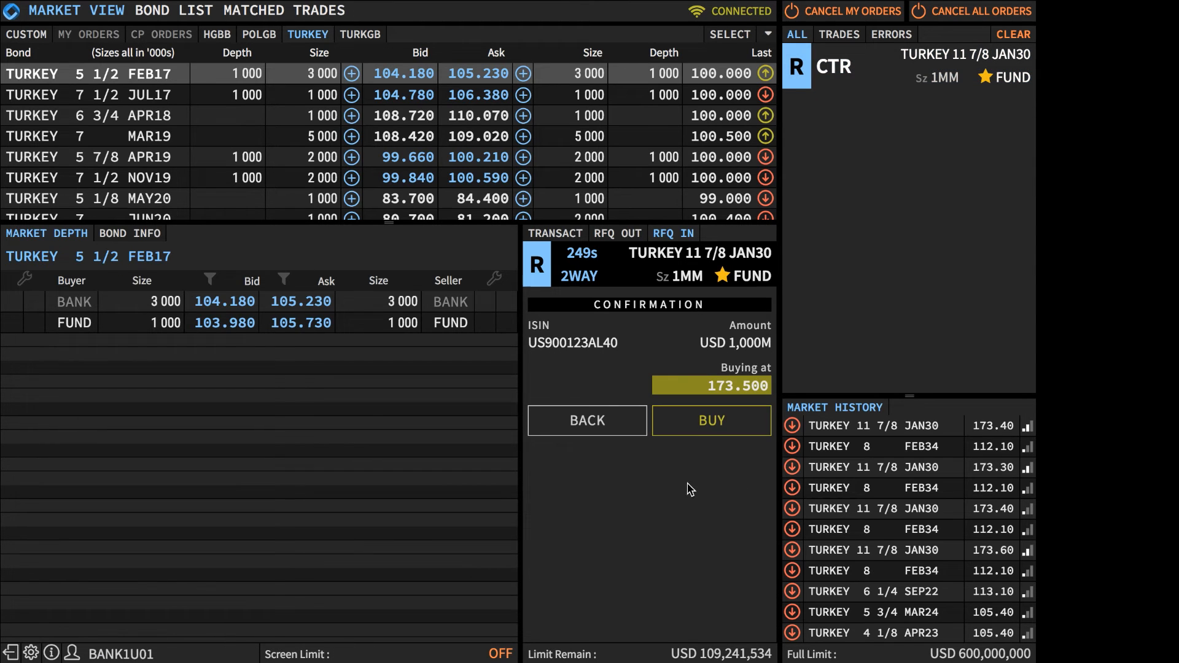
{"action": "left_click", "coordinate": [612, 423]}
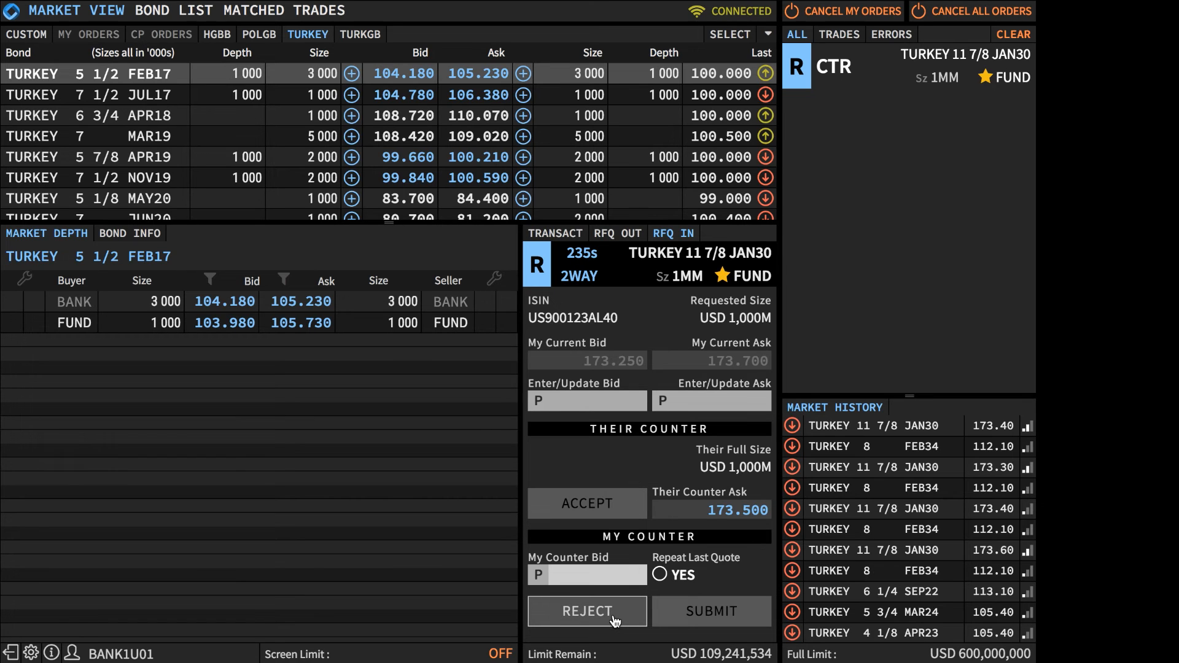
{"action": "left_click", "coordinate": [607, 579]}
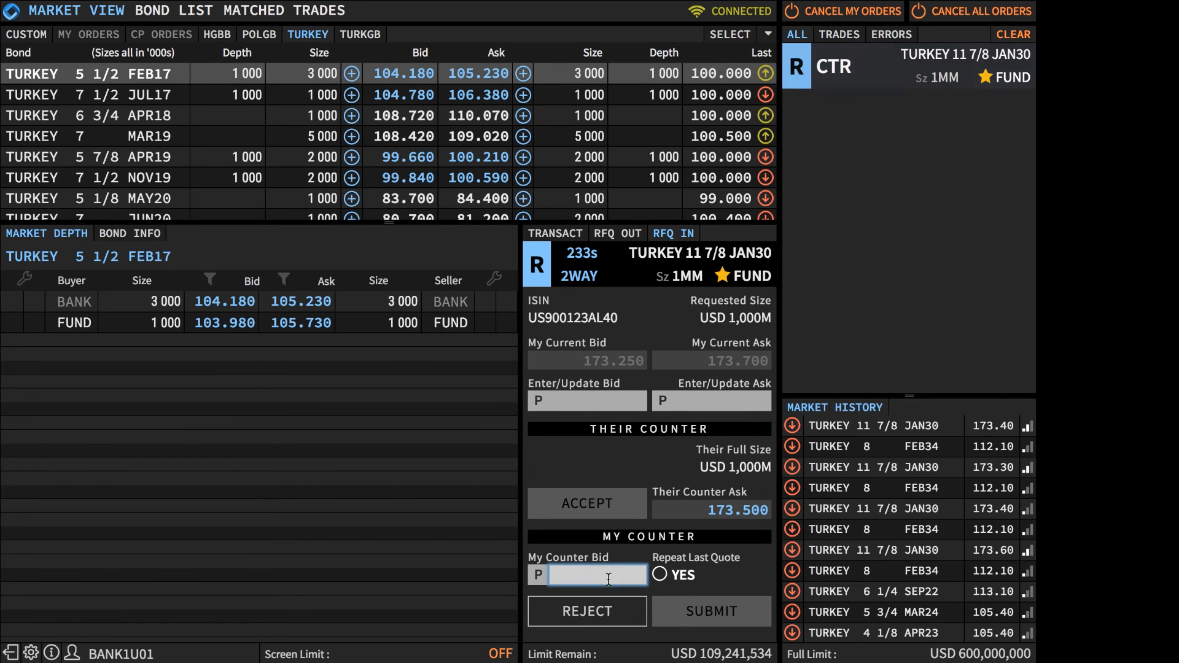
{"action": "type", "text": "173.3"}
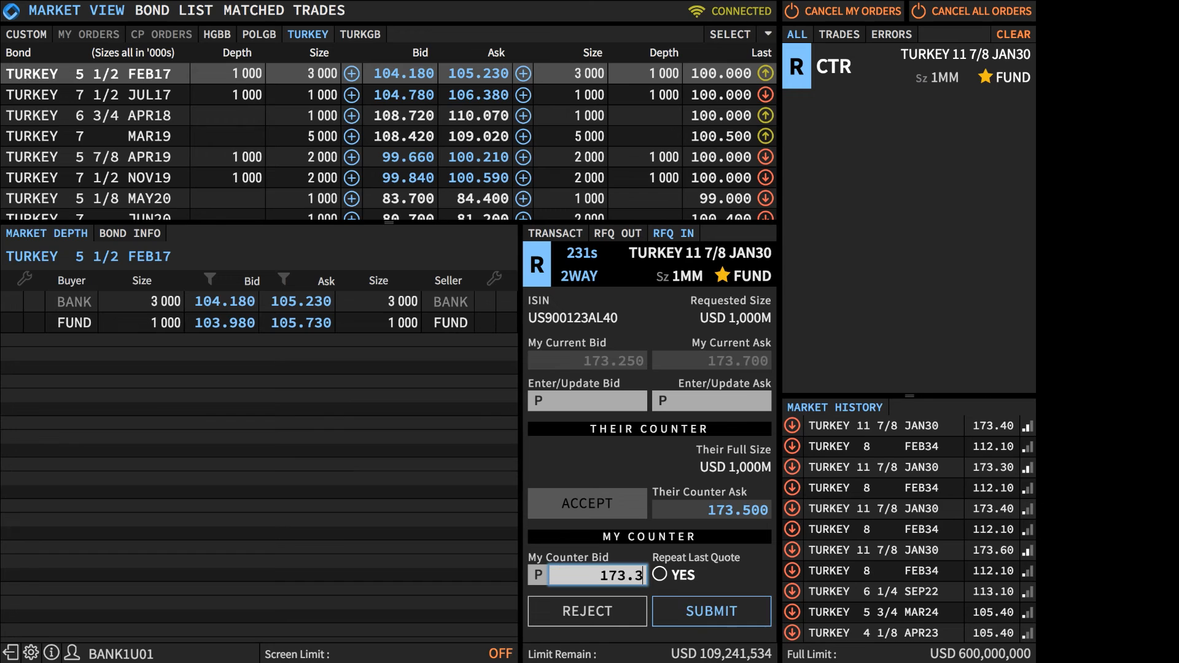
{"action": "left_click", "coordinate": [676, 611]}
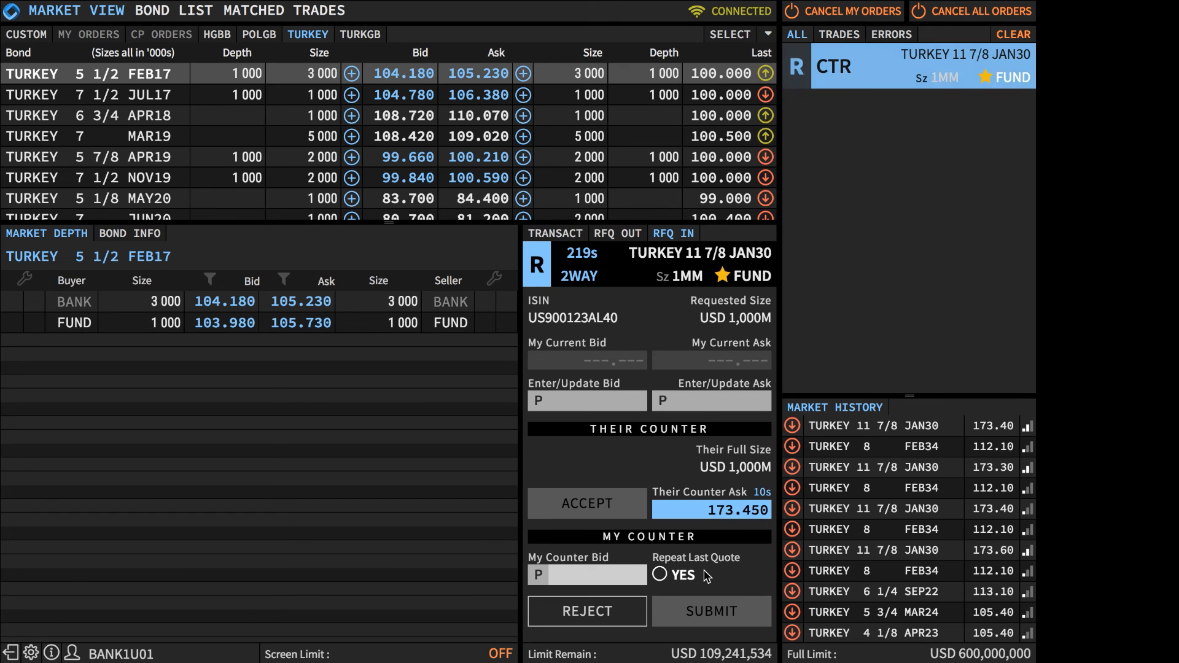
Step: Answer the counterparty's new counter ask by repeating the last quote of 173.3
{"action": "left_click", "coordinate": [675, 575]}
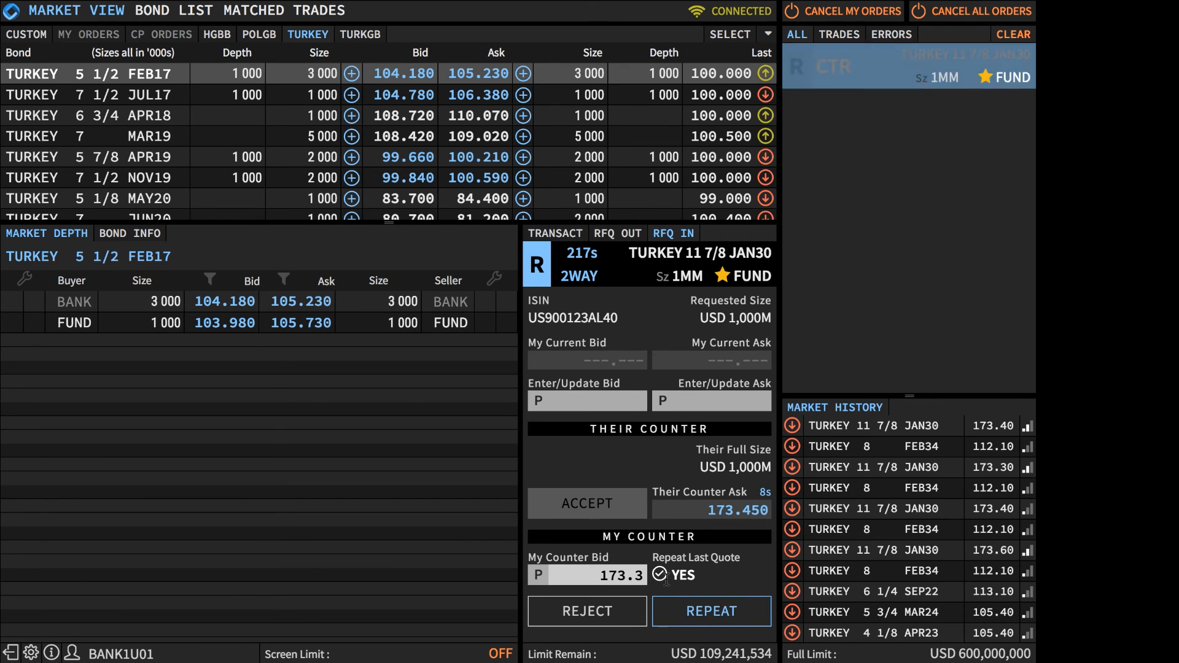
{"action": "left_click", "coordinate": [692, 614]}
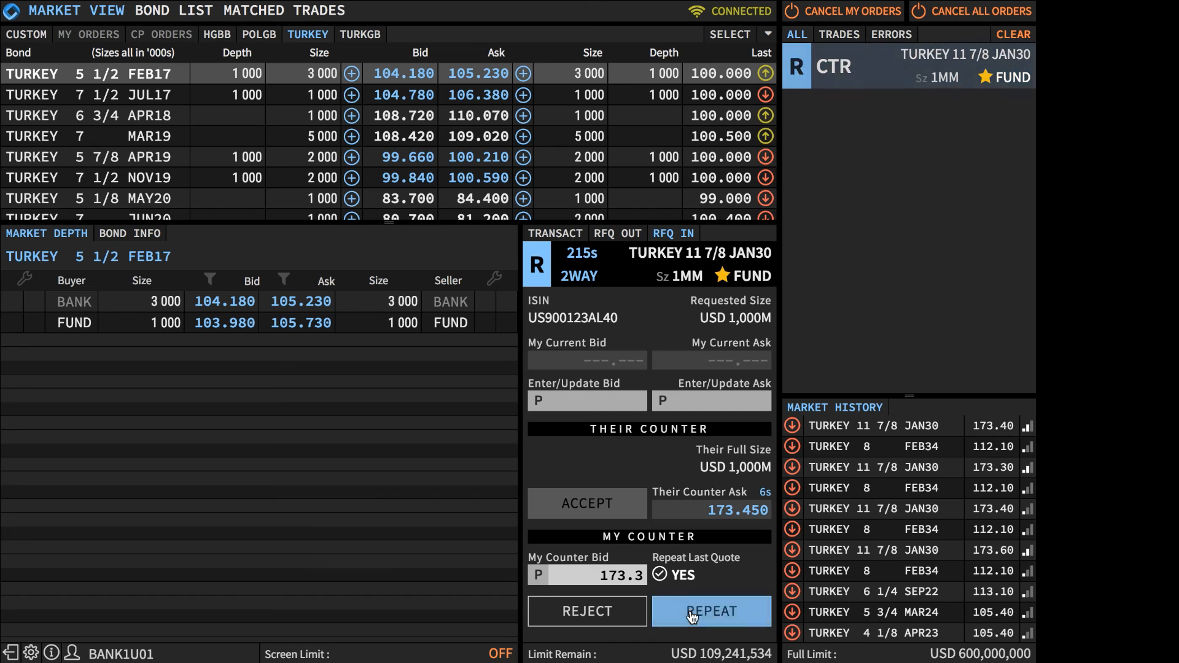